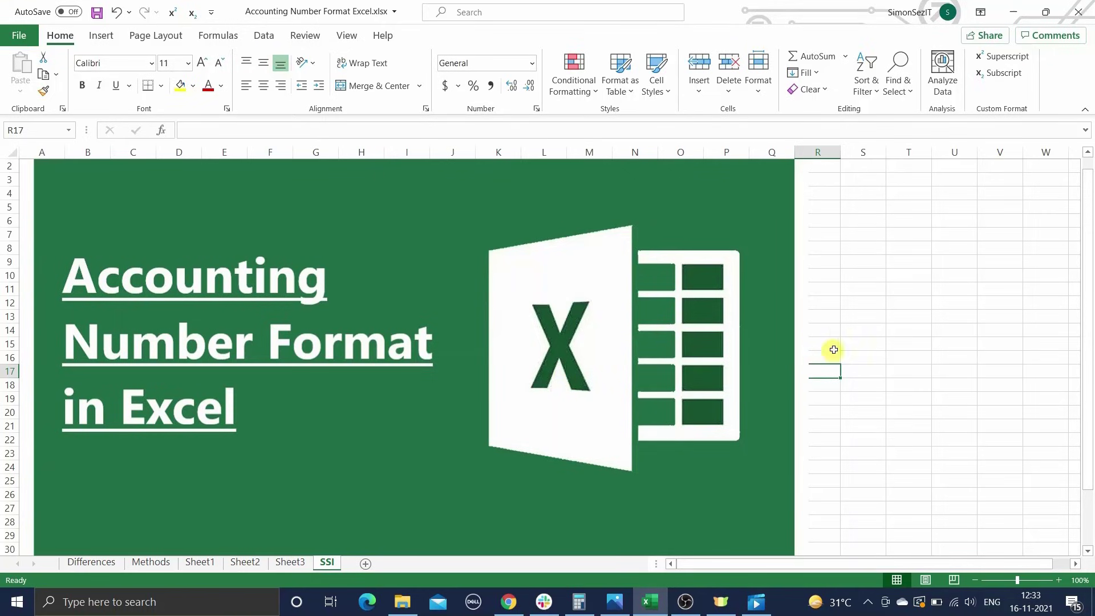
- Browse the Number Format dropdown list of formats, then close it without applying one
left_click(868, 330)
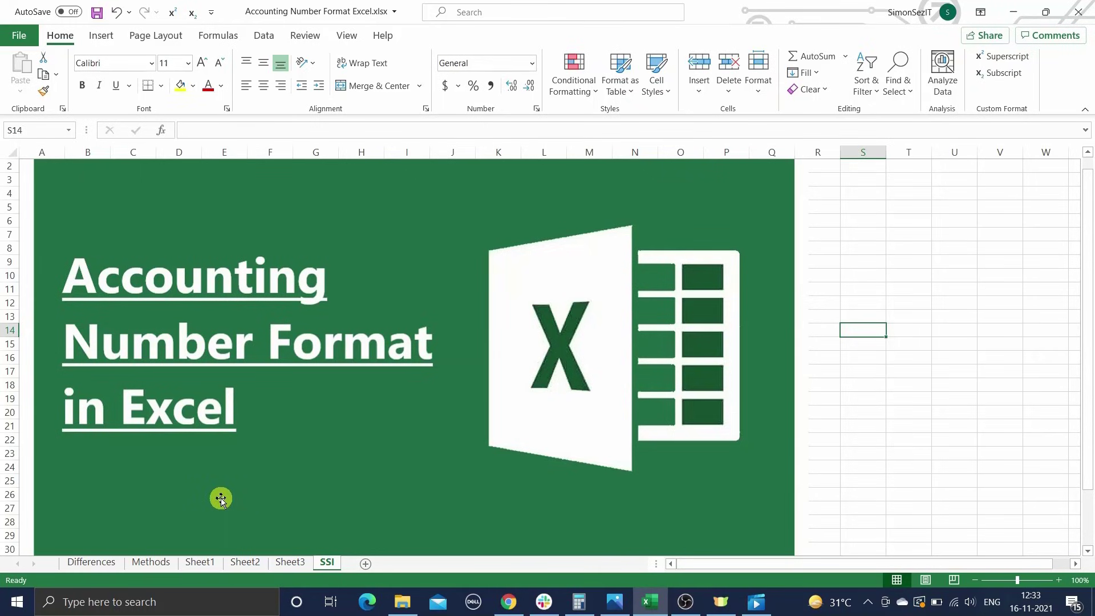
left_click(532, 64)
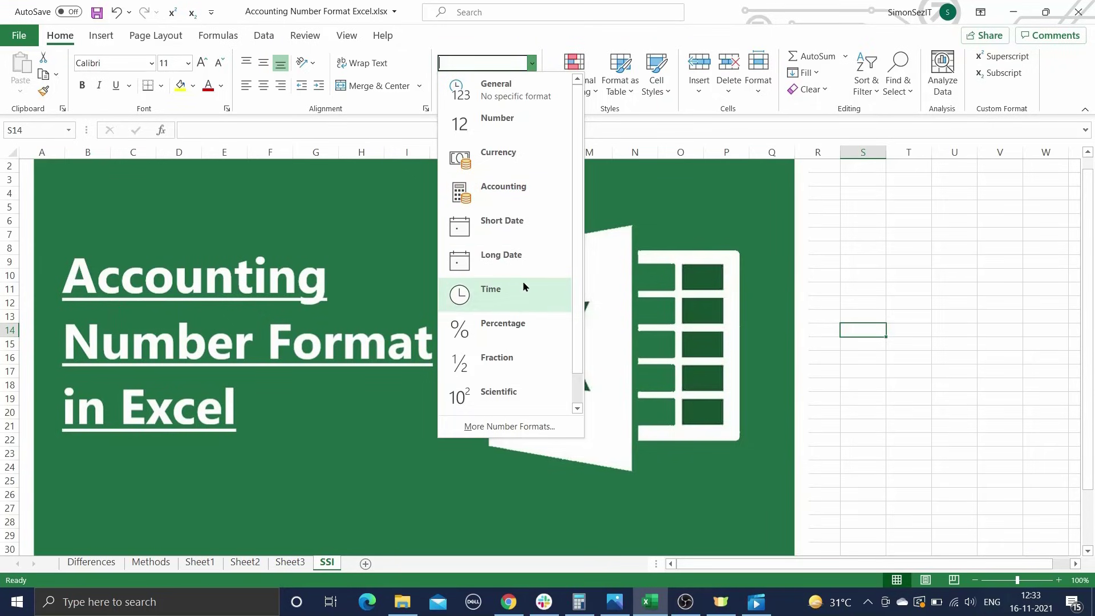
scroll(522, 287, "down", 1)
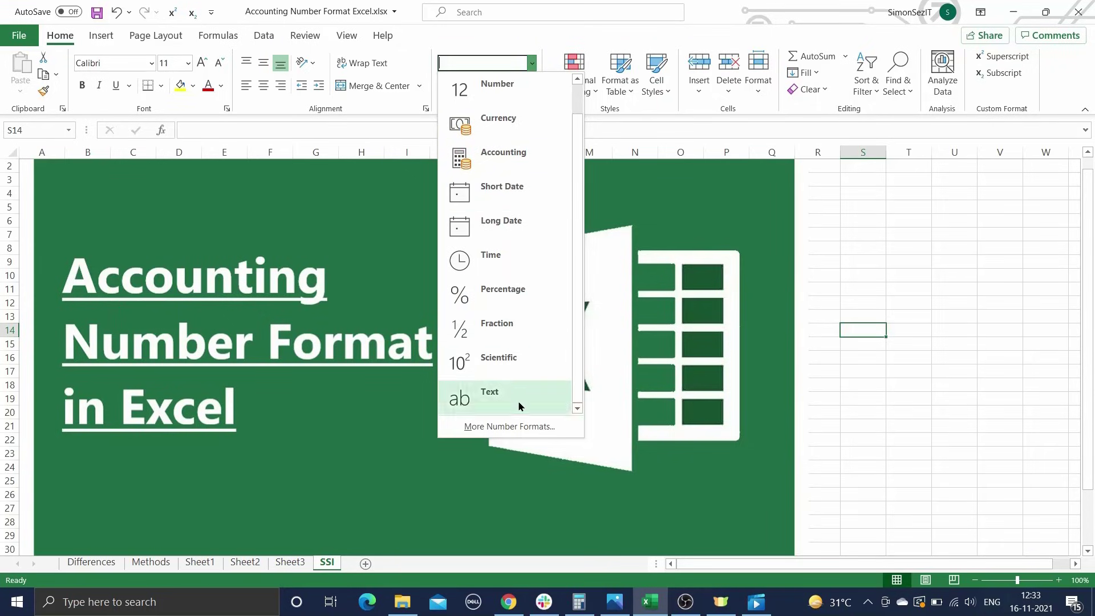
left_click(882, 287)
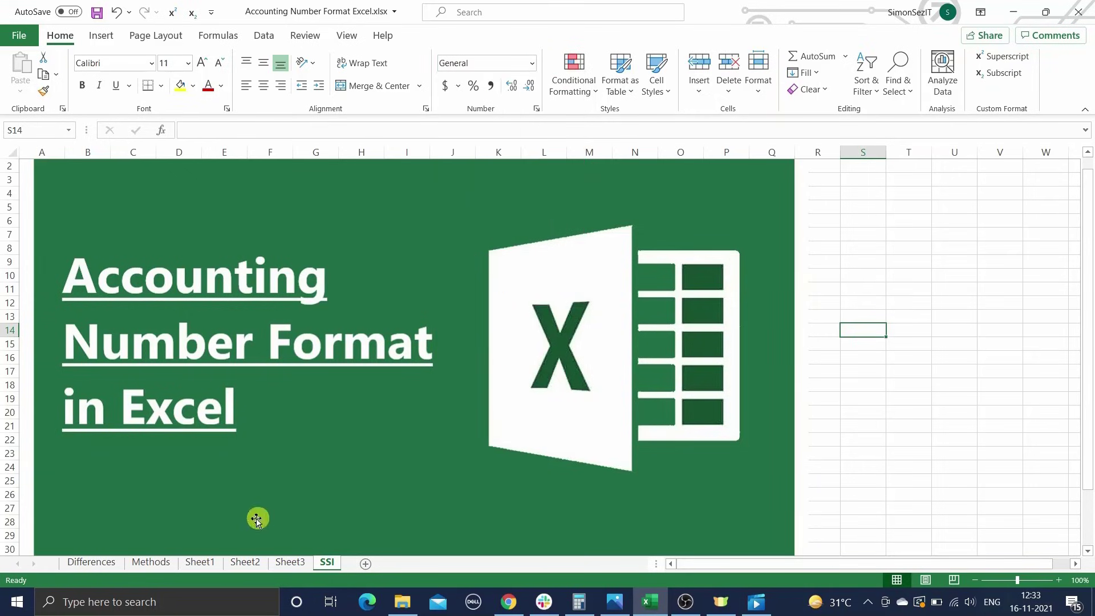
- On the Differences sheet, compare the Currency Format (B1) and Accounting Format (C1) columns
left_click(114, 563)
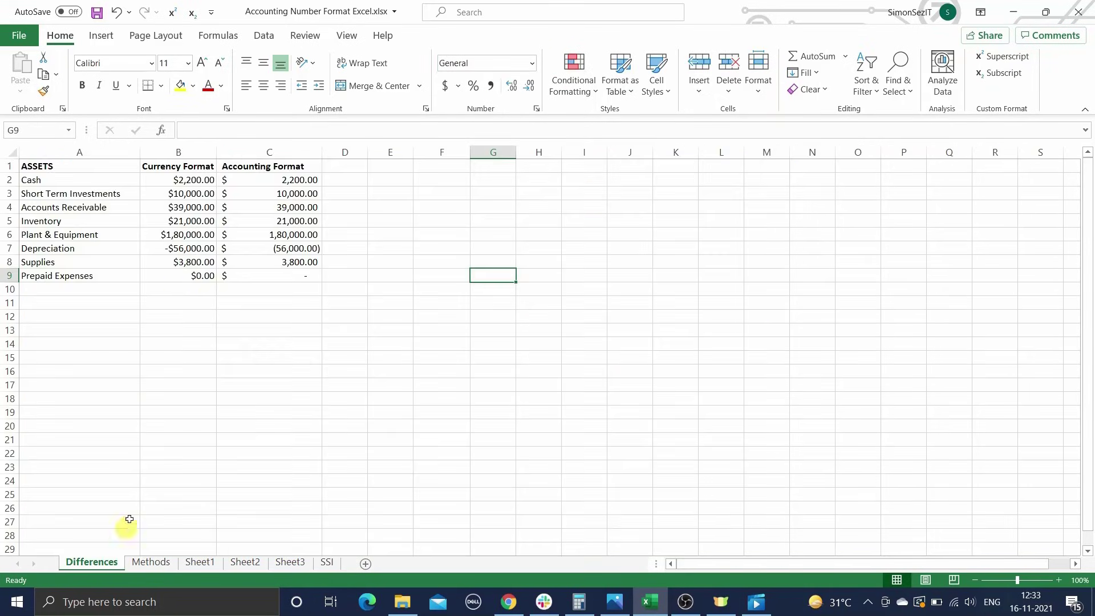
left_click(182, 167)
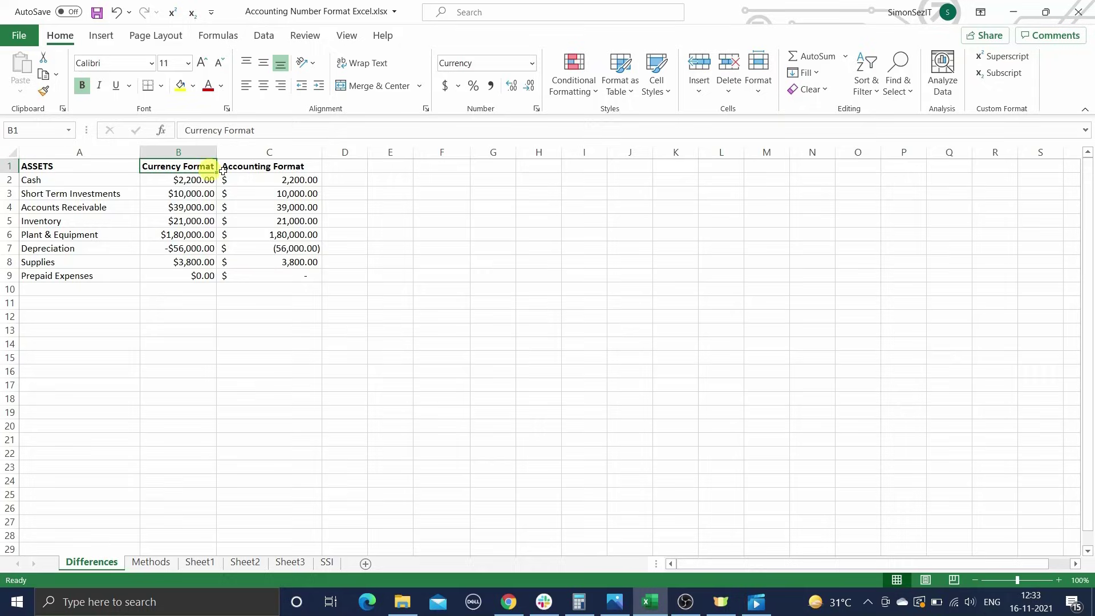
left_click(276, 166)
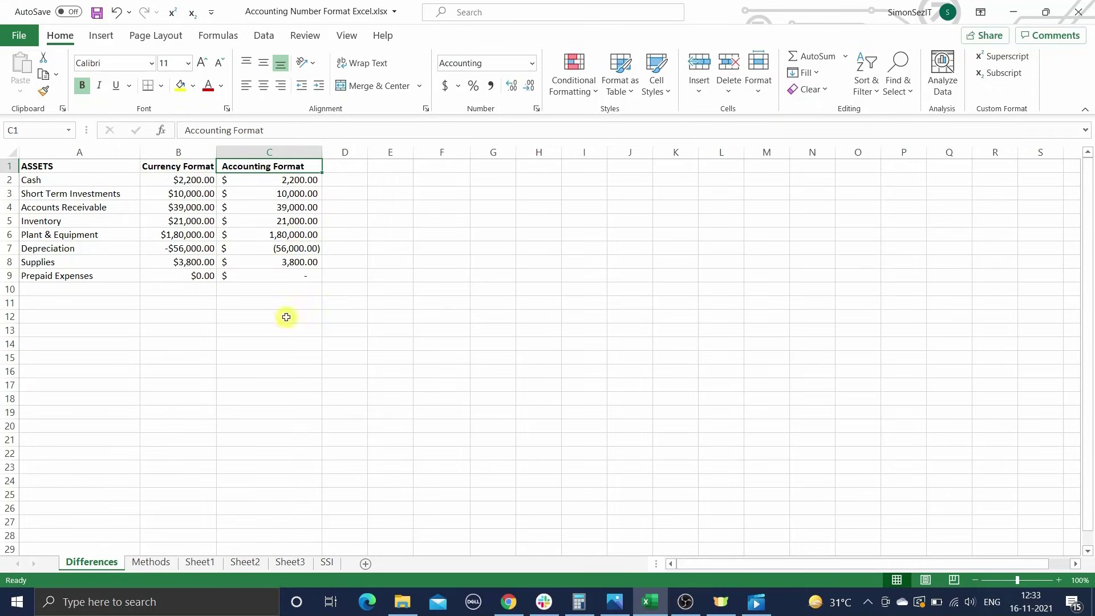
left_click(278, 318)
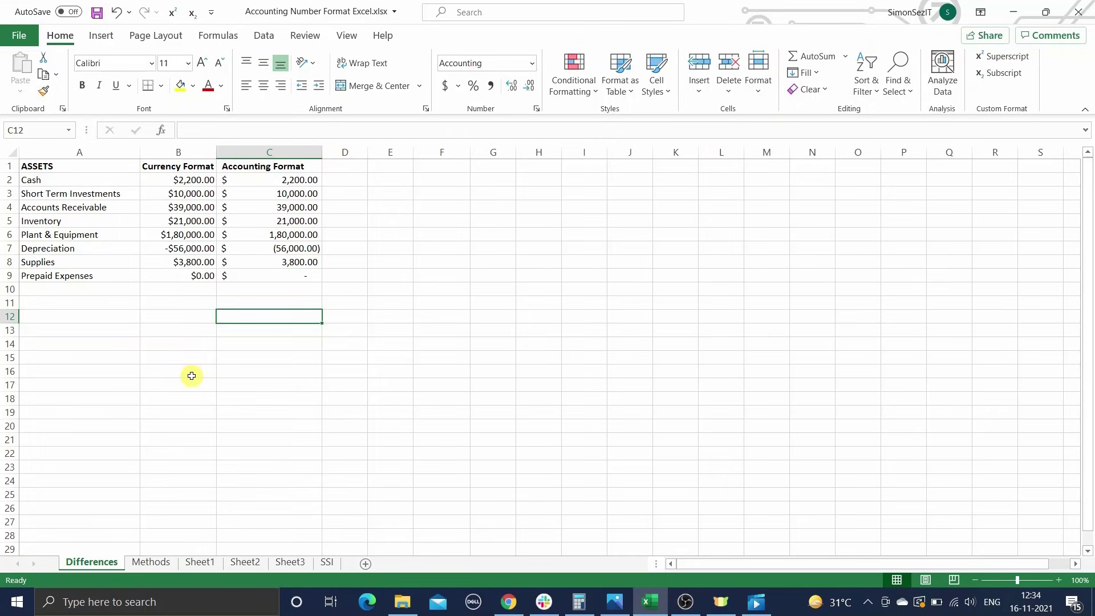
- Review the Methods list: Accounting button, Number group dropdown and Format Cells dialog
left_click(150, 563)
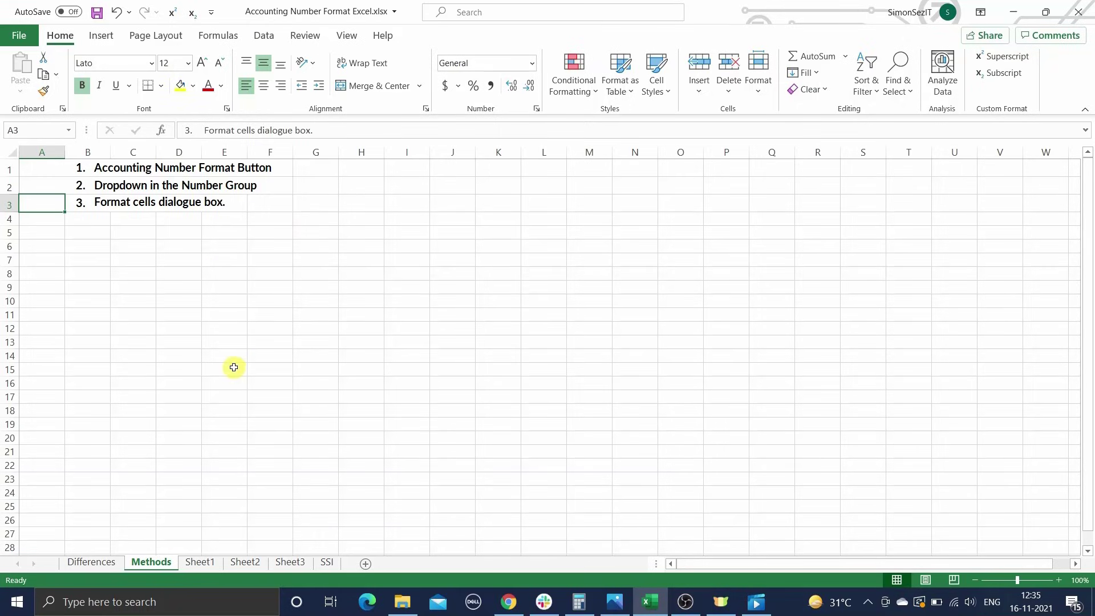
left_click(67, 166)
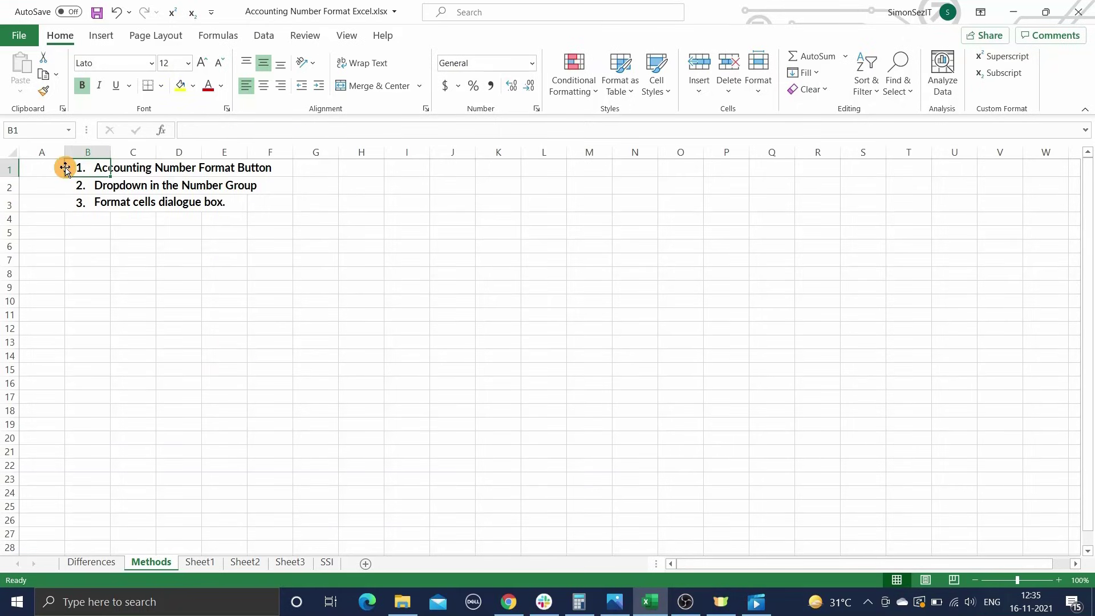
left_click(47, 166)
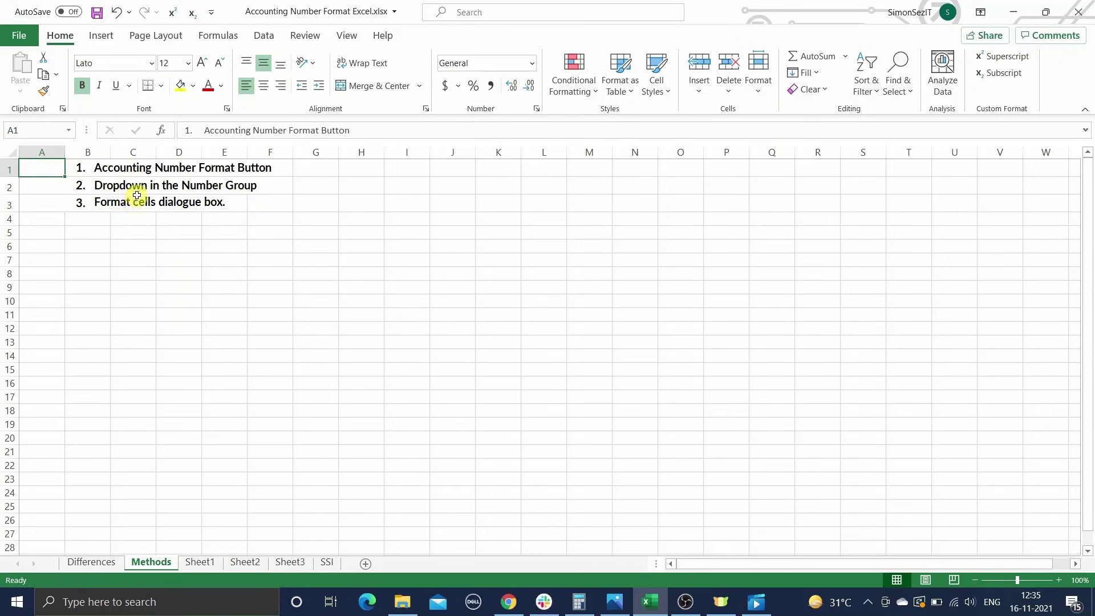
left_click(76, 187)
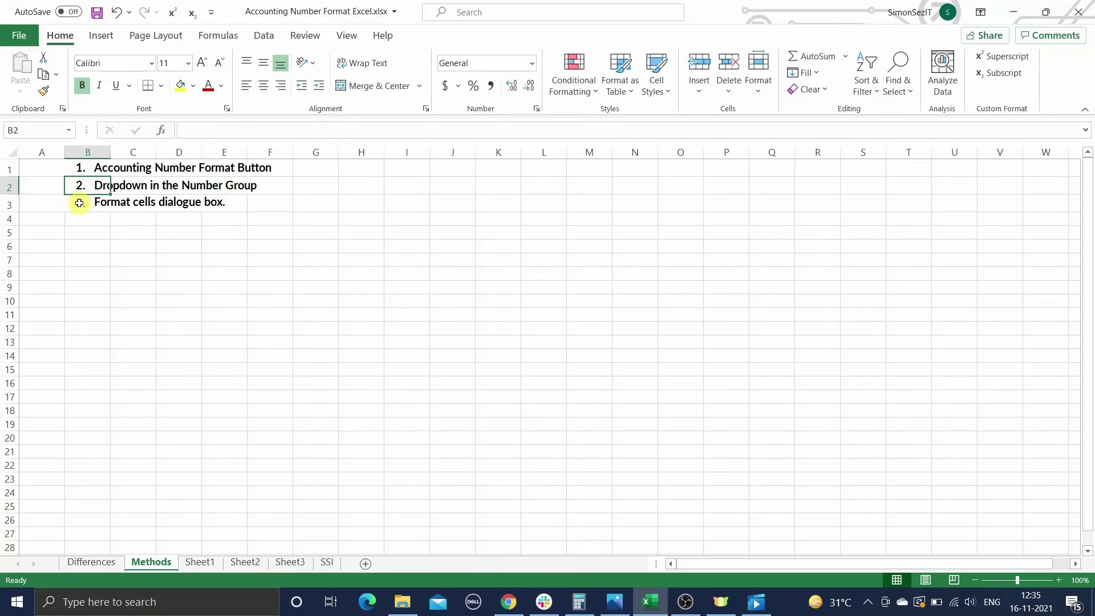
left_click(79, 203)
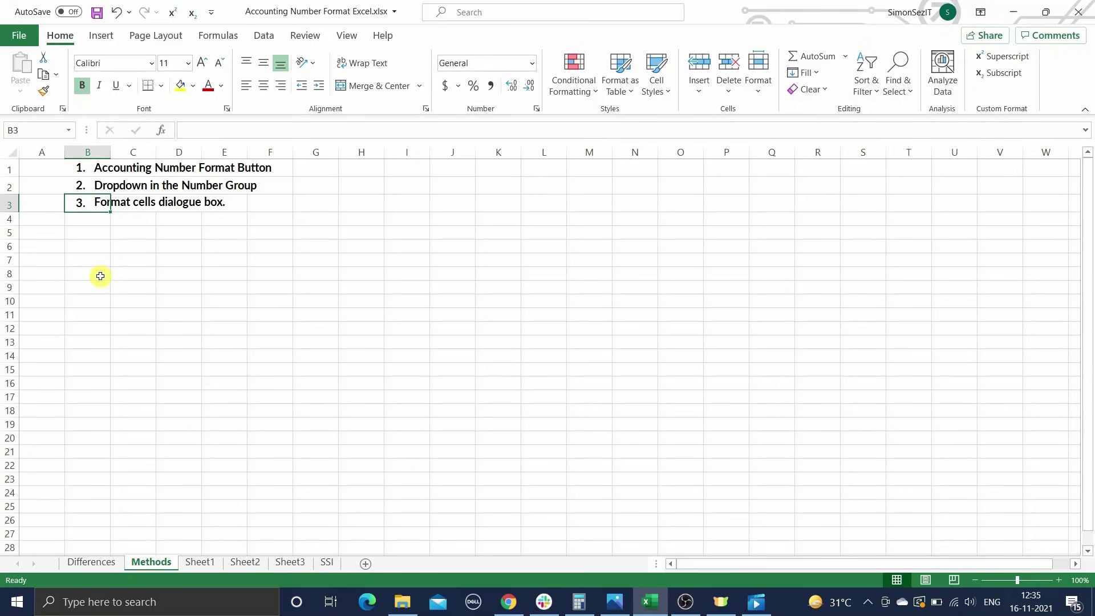
left_click(106, 285)
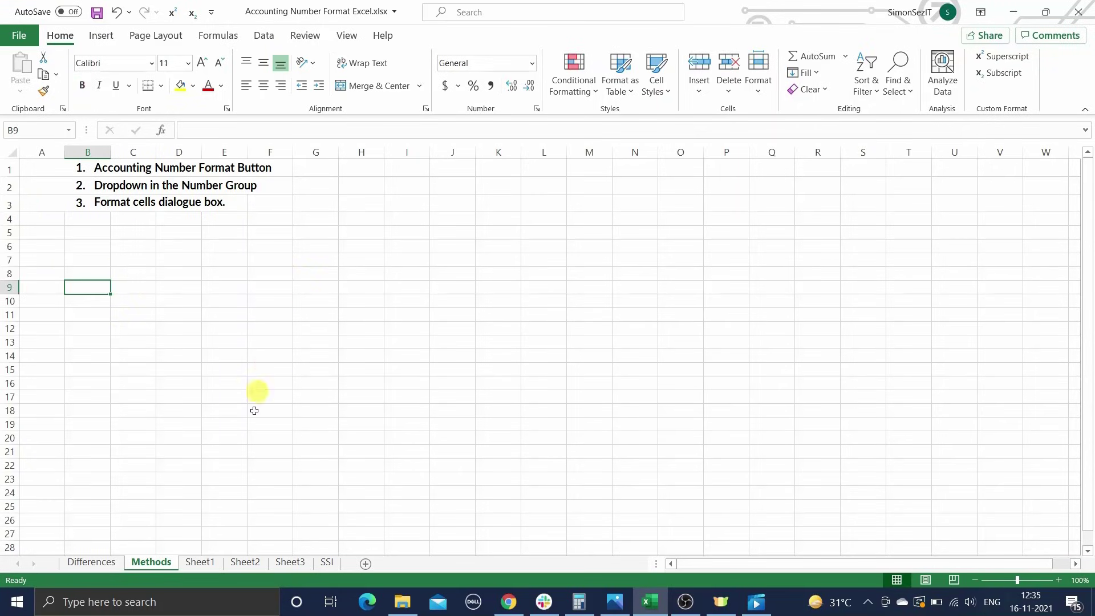
- On Sheet1, widen column A so the full asset names show
left_click(207, 562)
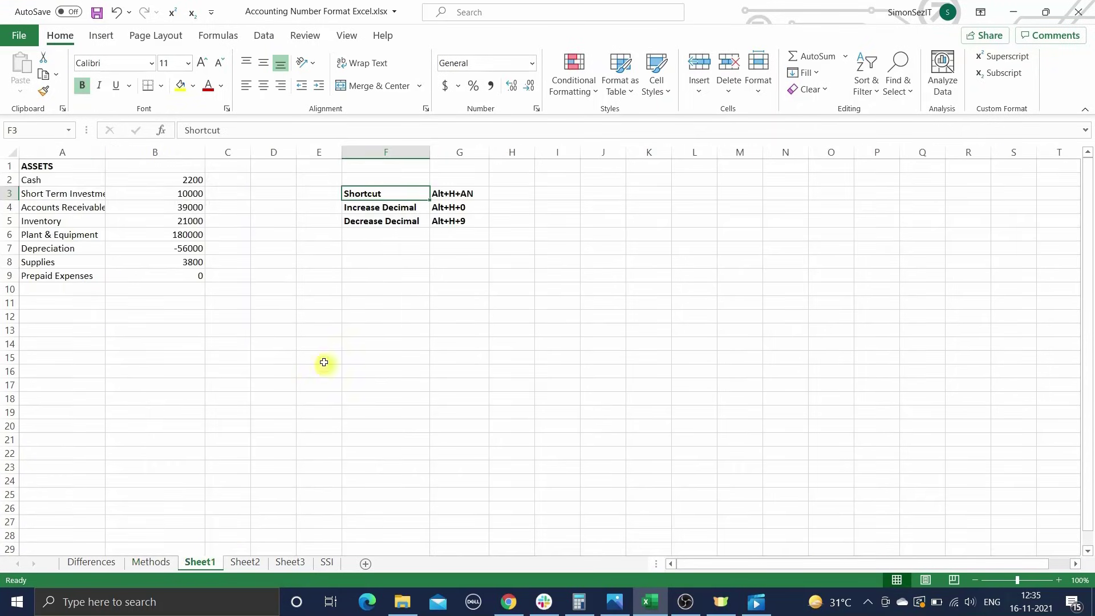
left_click(292, 347)
left_click_drag(105, 152, 132, 151)
left_click(220, 375)
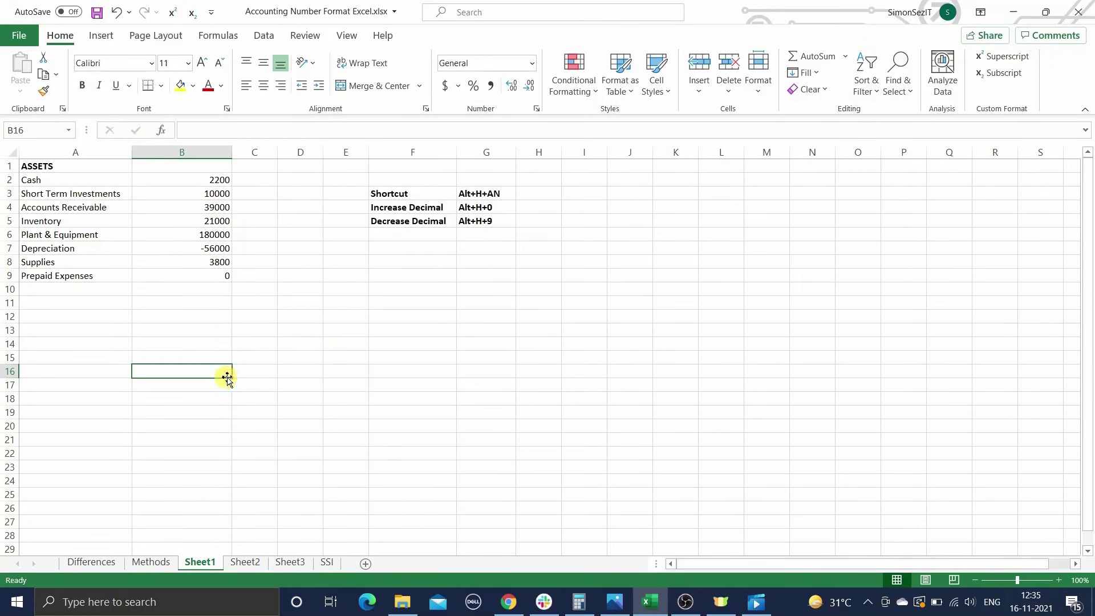
left_click(304, 354)
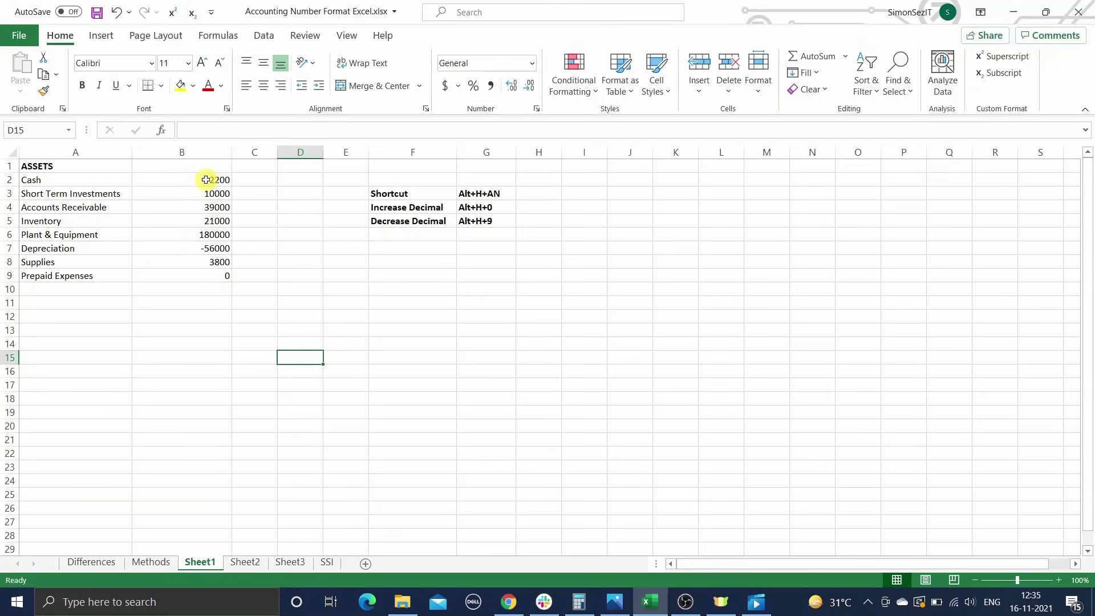
- Apply Accounting format to B2:B9 with the Accounting Number Format ($) button
left_click_drag(206, 180, 207, 278)
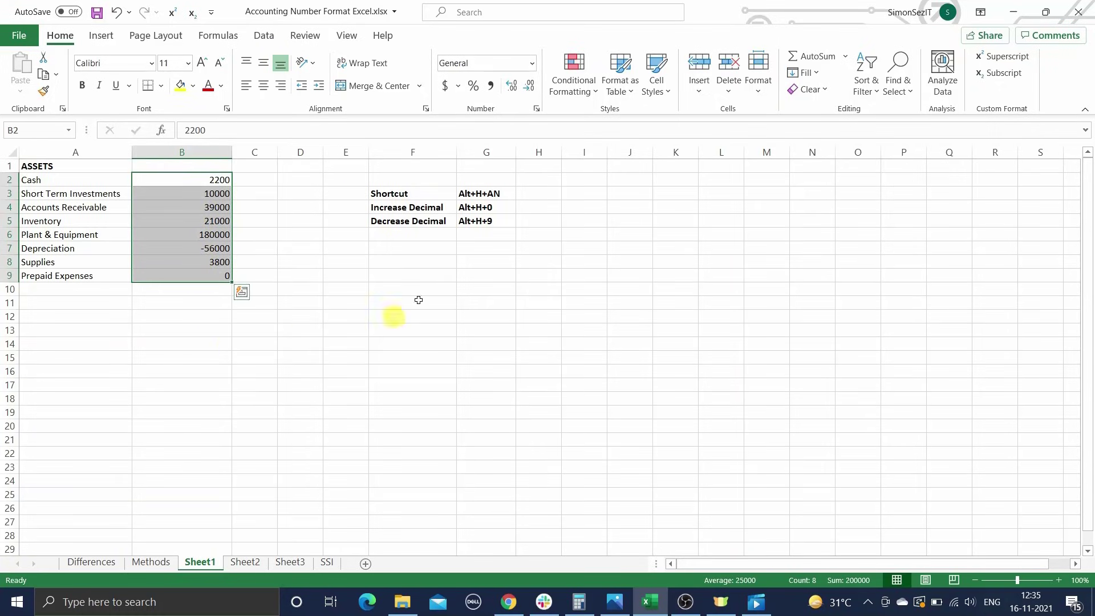
left_click(445, 86)
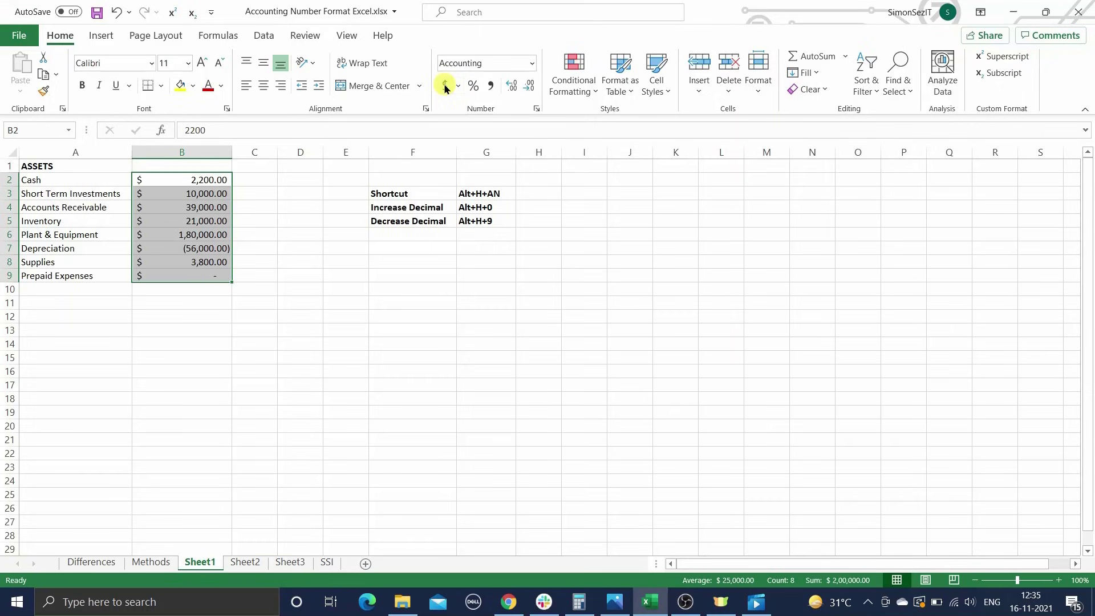
left_click(508, 193)
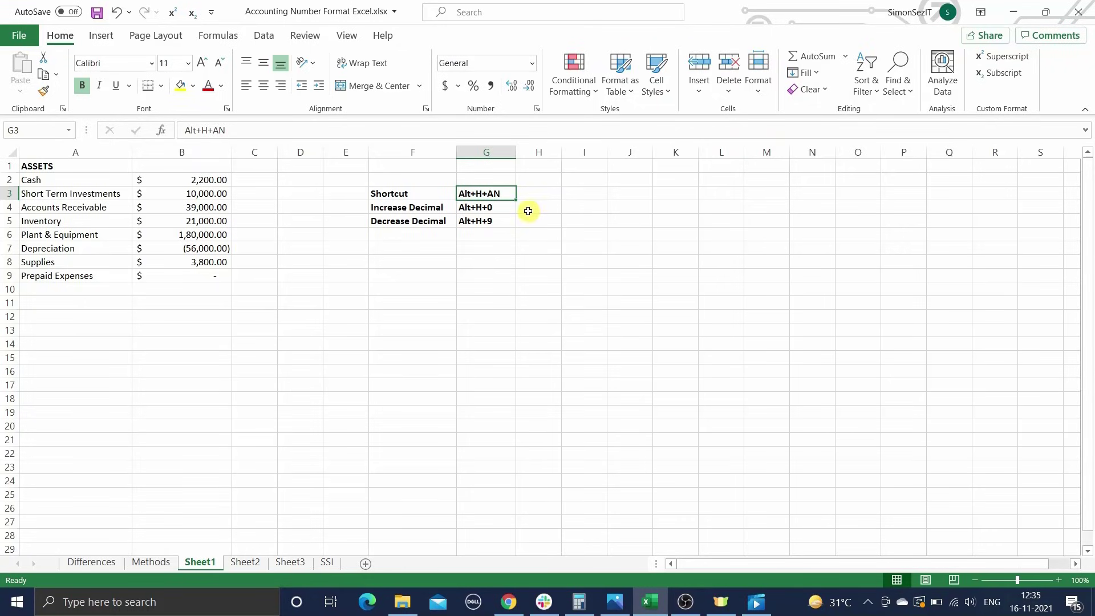
left_click_drag(213, 180, 211, 275)
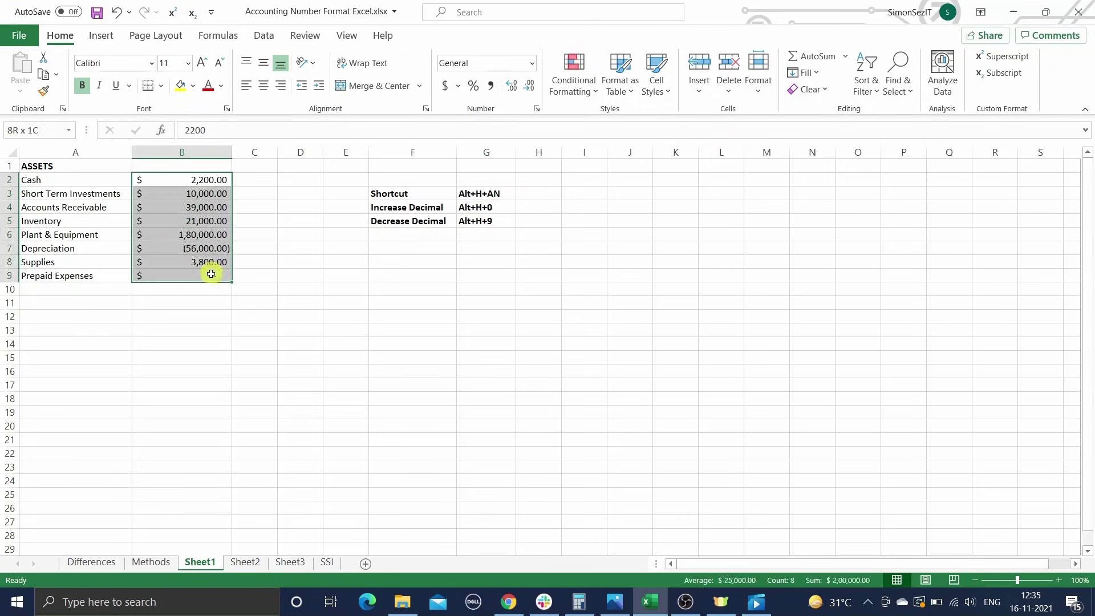
left_click(458, 86)
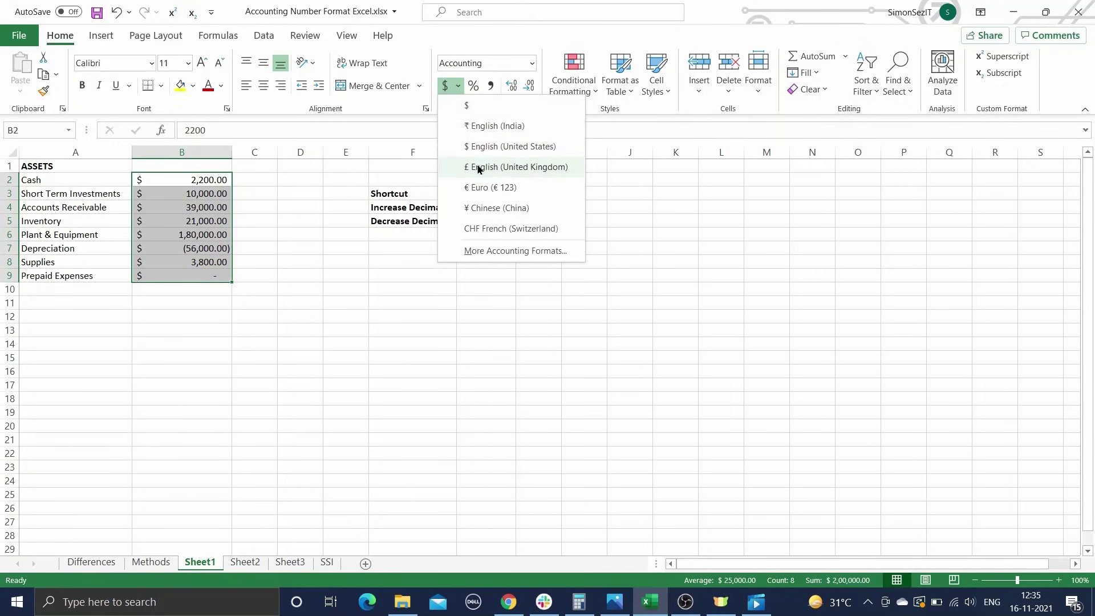
left_click(632, 223)
left_click(536, 300)
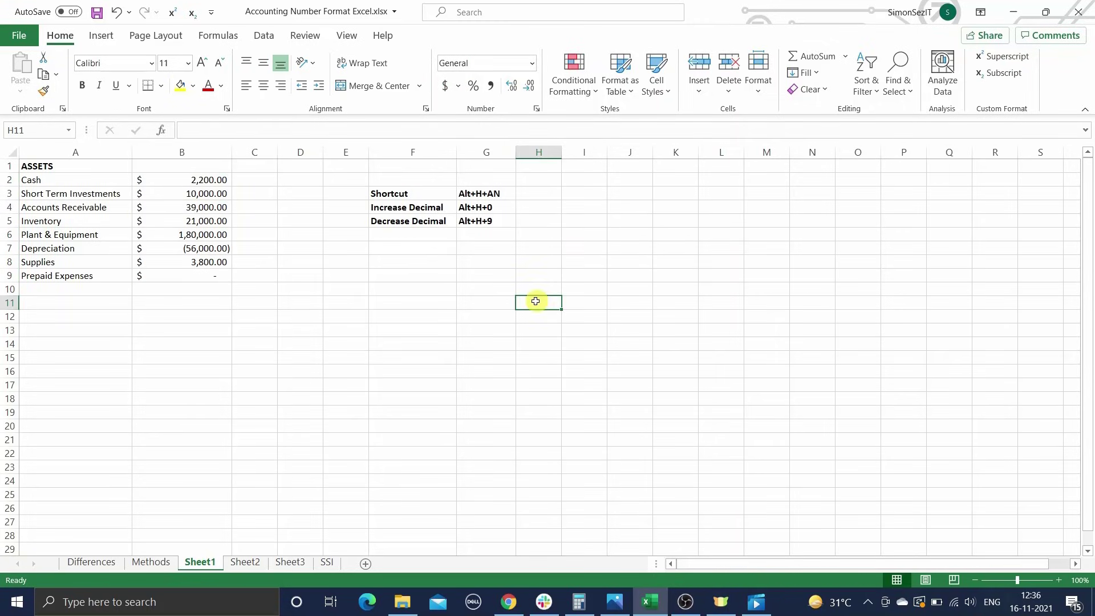
left_click_drag(214, 178, 215, 275)
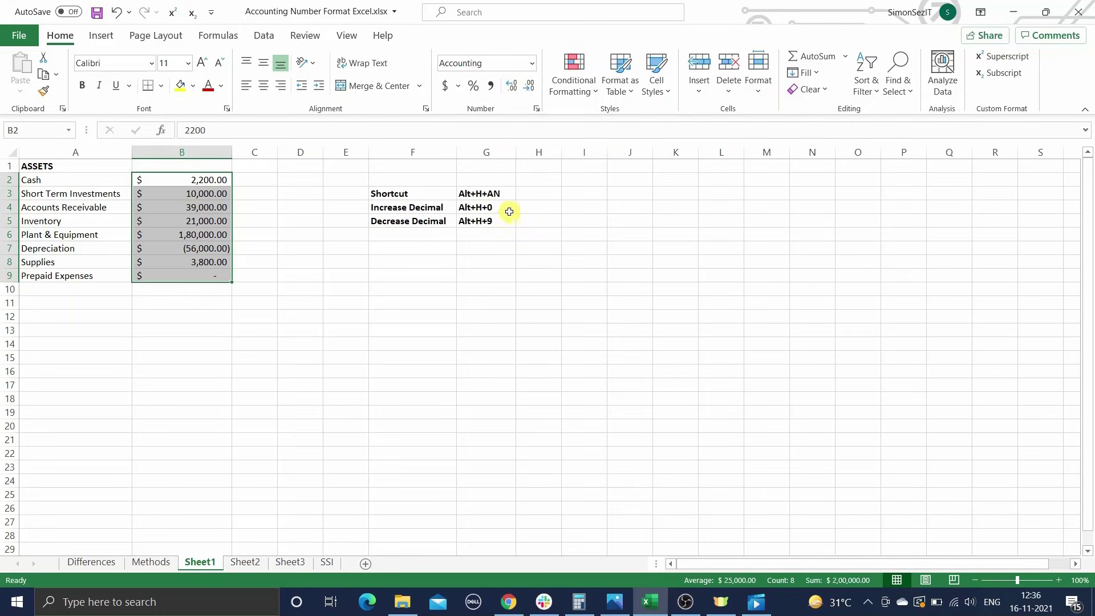
left_click(506, 210)
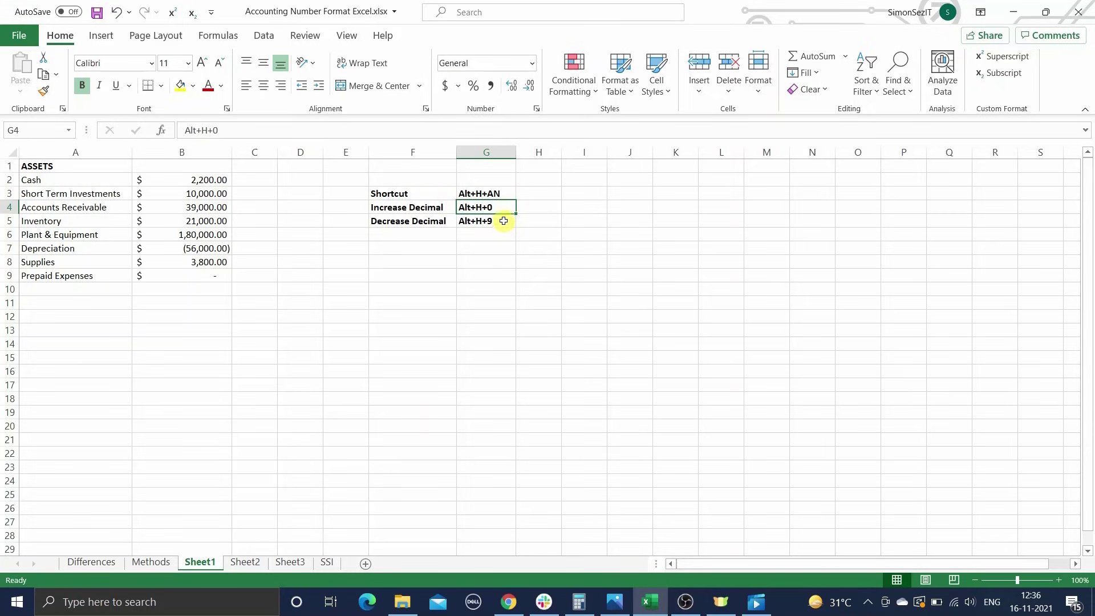
left_click(504, 221)
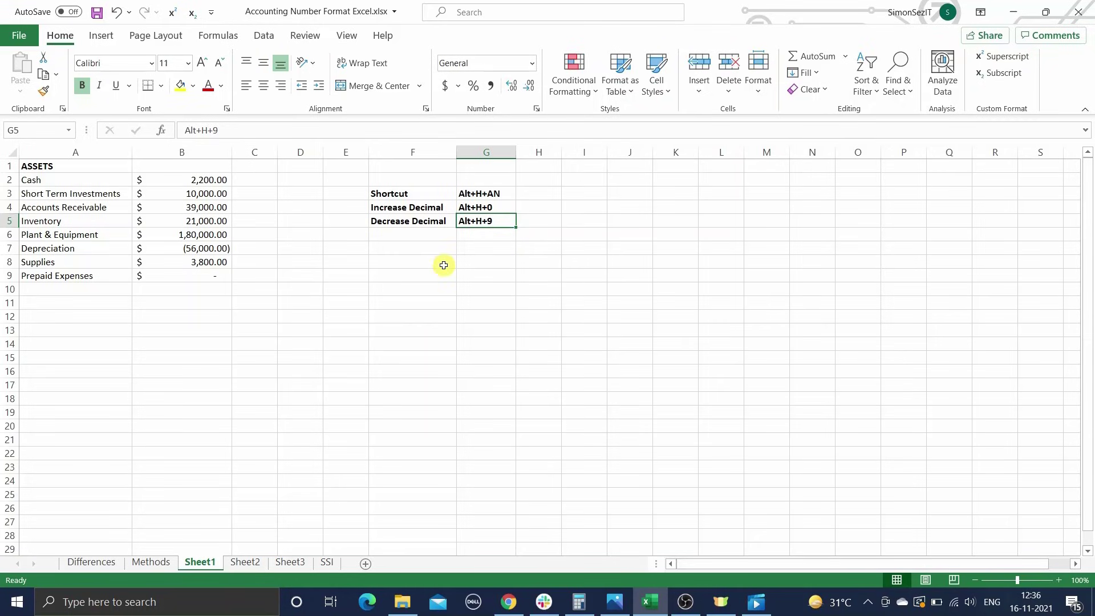
- On Sheet2, widen column A and set B2:B9 to Accounting from the Number Format dropdown
left_click(247, 562)
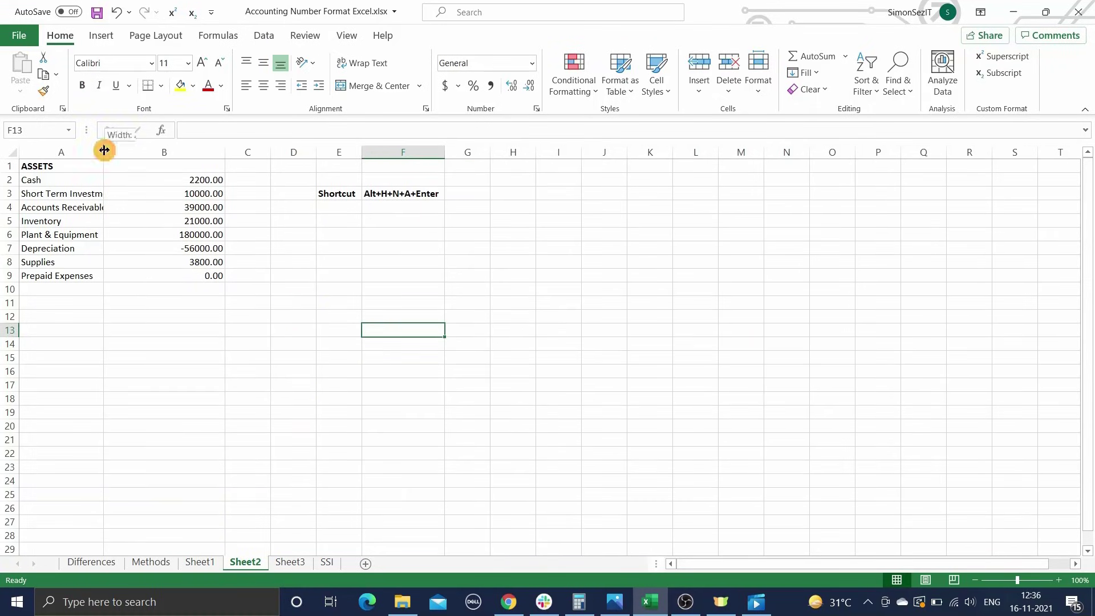
left_click_drag(105, 150, 132, 151)
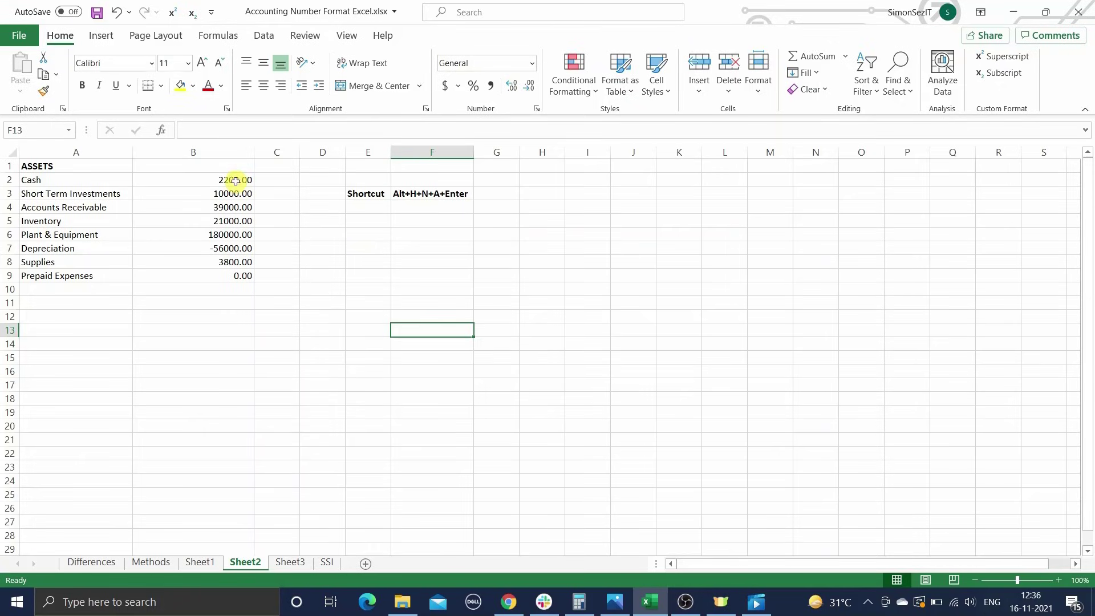
left_click_drag(235, 181, 234, 275)
left_click(531, 63)
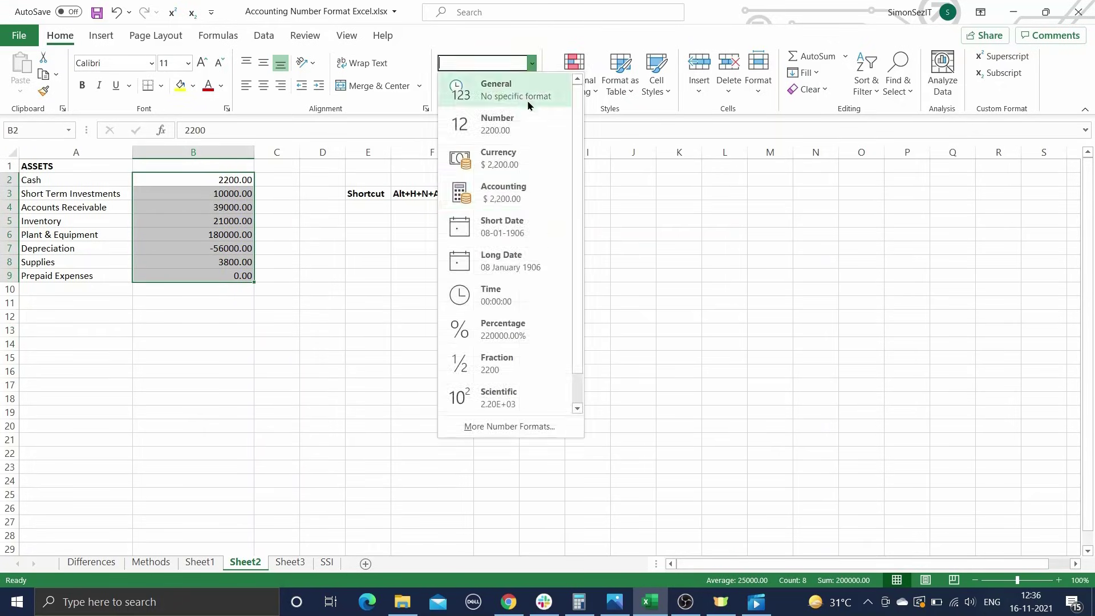
left_click(522, 193)
left_click(305, 233)
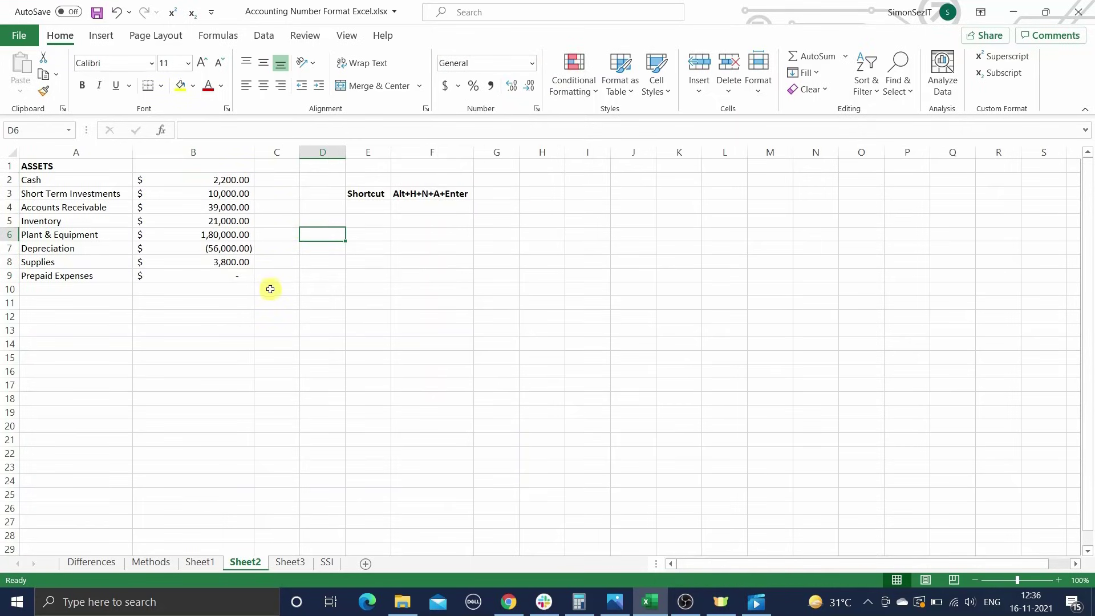
left_click(460, 194)
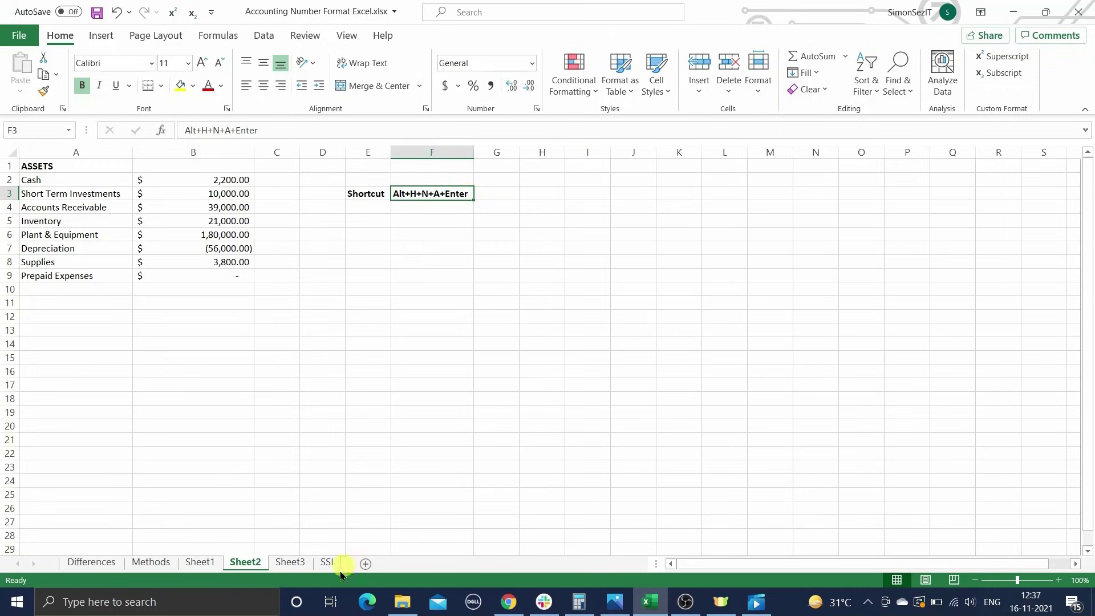
- Select Sheet3's asset values B2:B9 and open Format Cells from the right-click menu
left_click(291, 563)
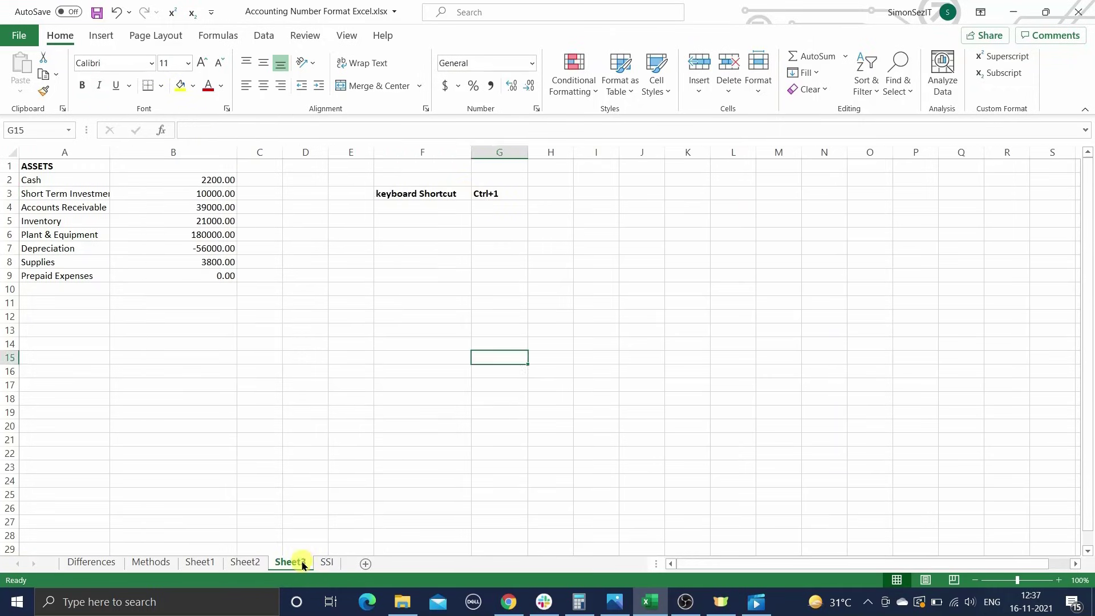
left_click(376, 368)
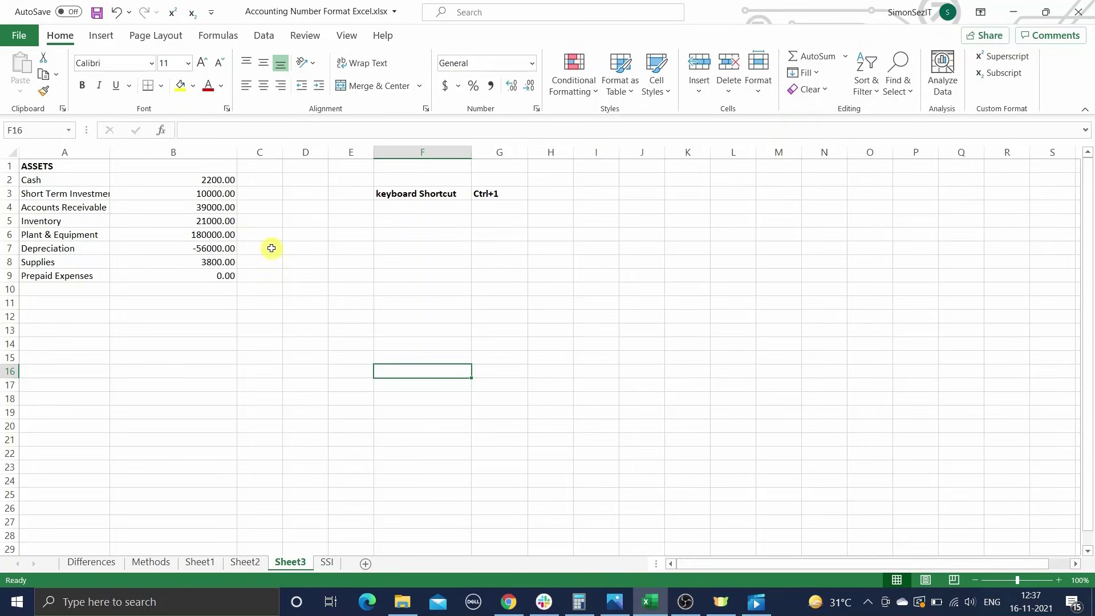
left_click(217, 180)
left_click_drag(218, 180, 215, 276)
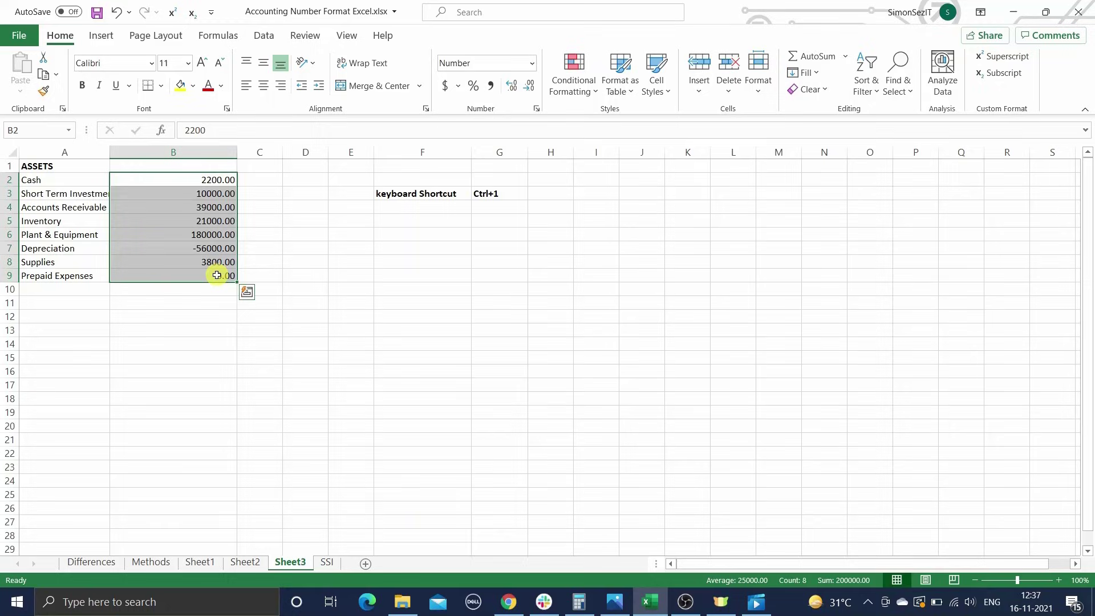
right_click(208, 198)
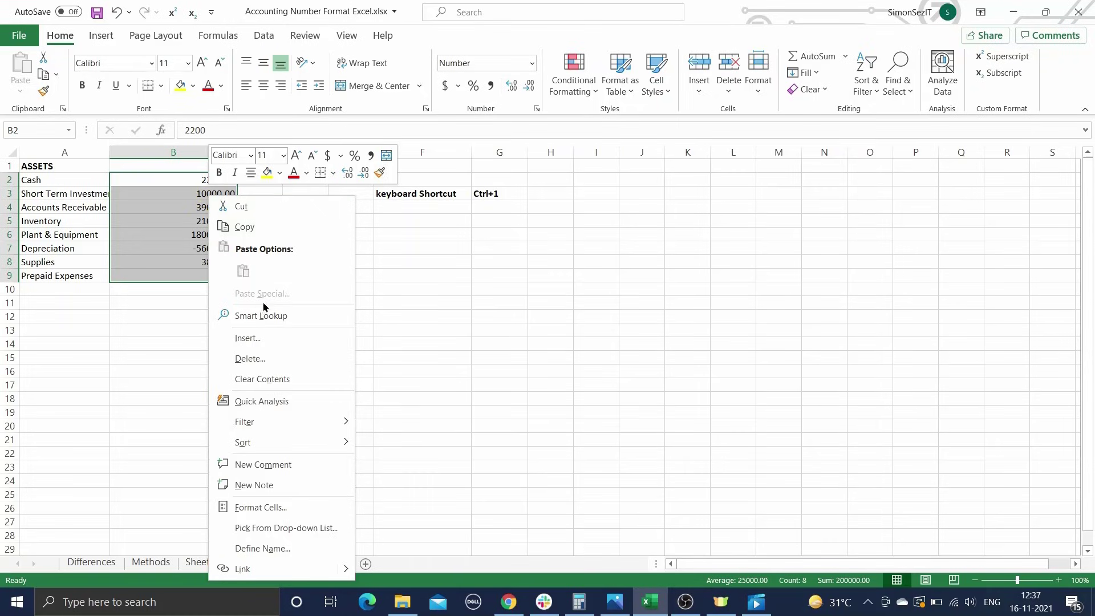
left_click(300, 507)
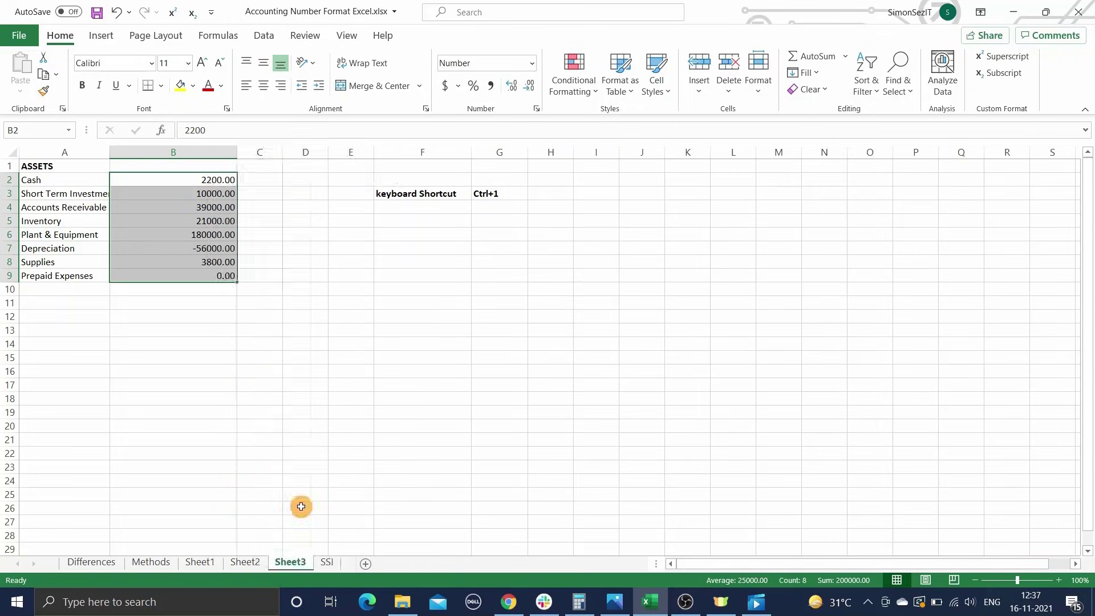
- Format B2:B9 as Accounting with the $ symbol and 2 decimal places
left_click_drag(286, 237, 738, 171)
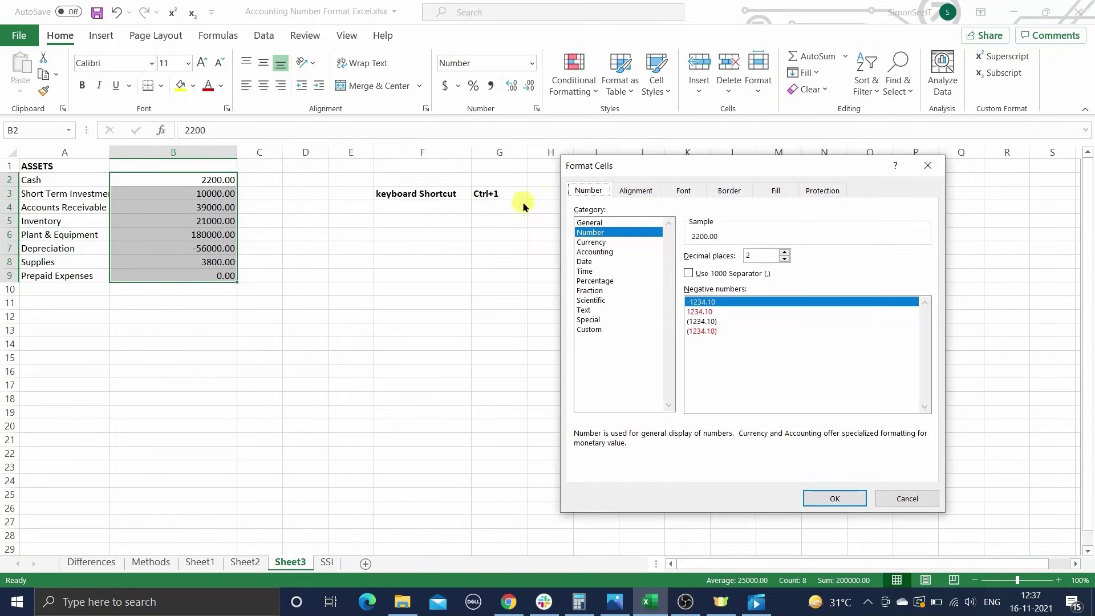
left_click_drag(615, 165, 386, 153)
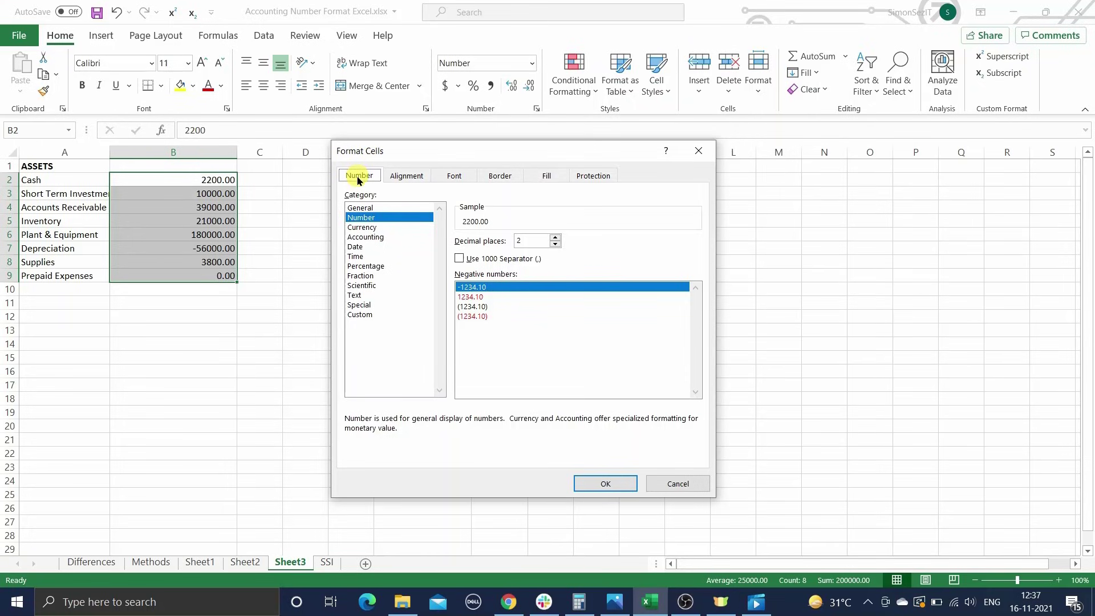
left_click(366, 237)
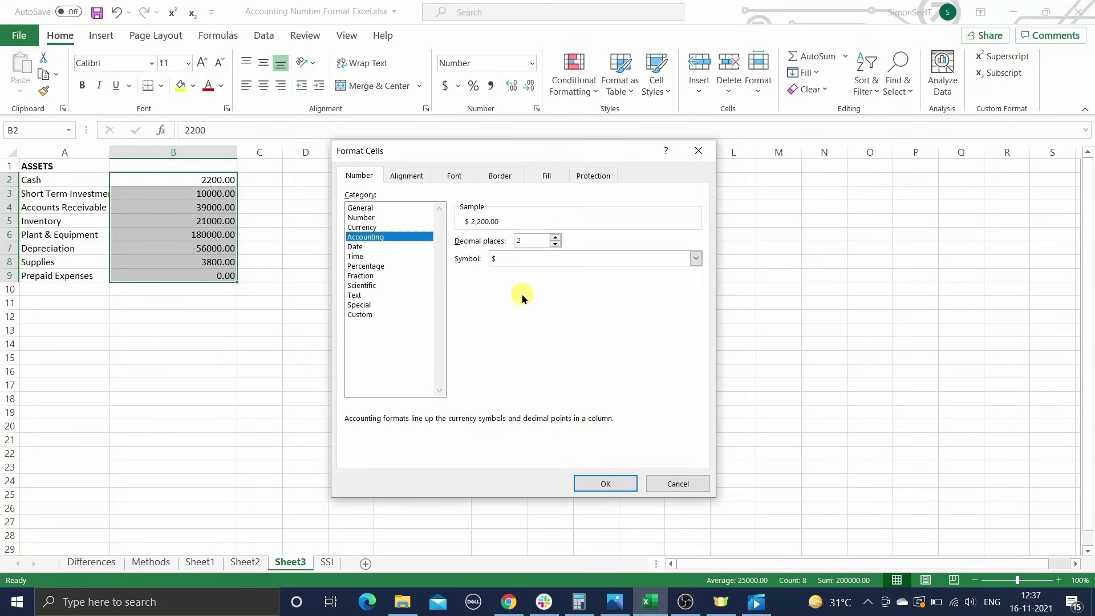
left_click(577, 259)
left_click(609, 245)
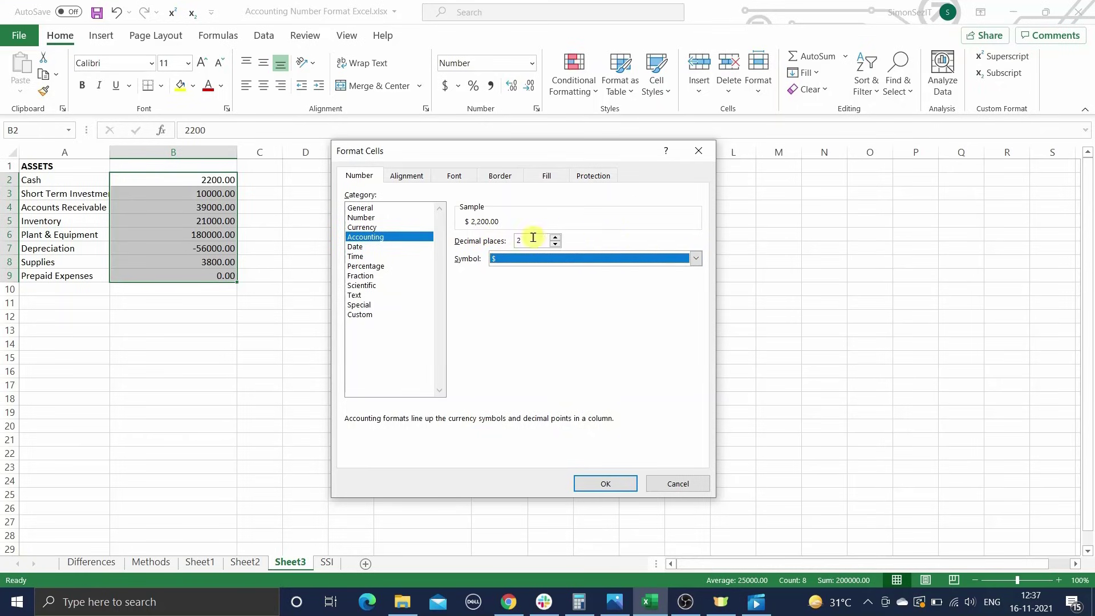
left_click(606, 484)
left_click(409, 335)
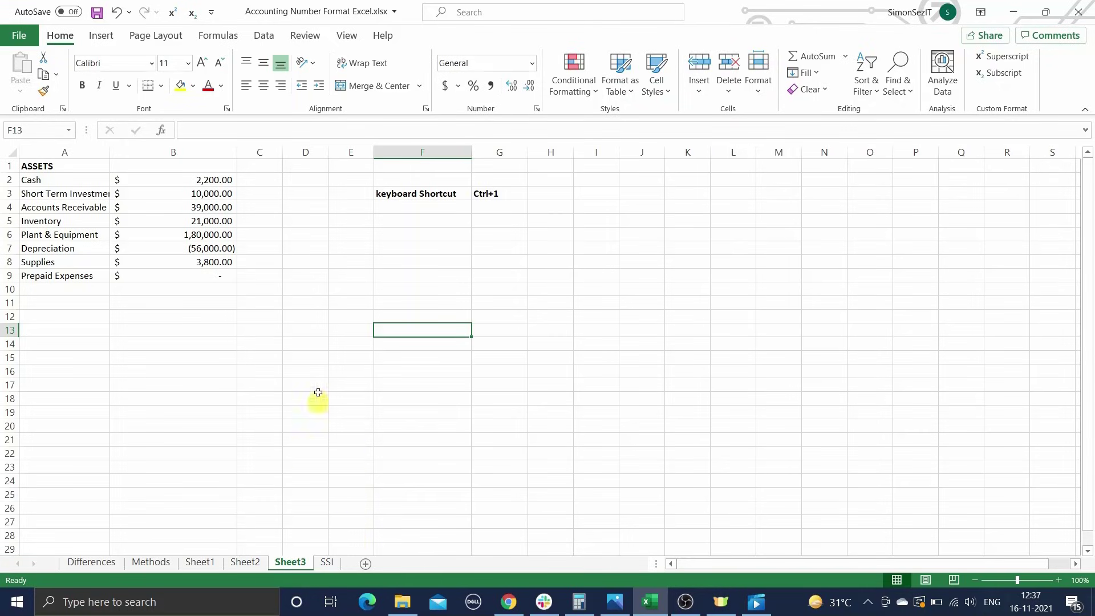
left_click(301, 302)
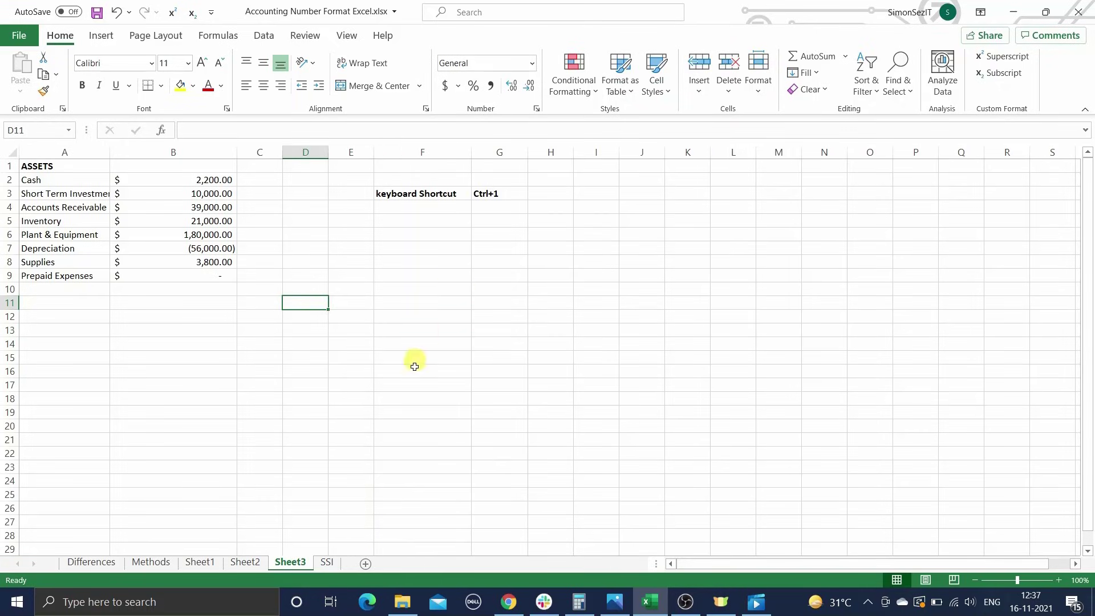
- Switch to the SSI sheet to view its title banner
left_click(328, 563)
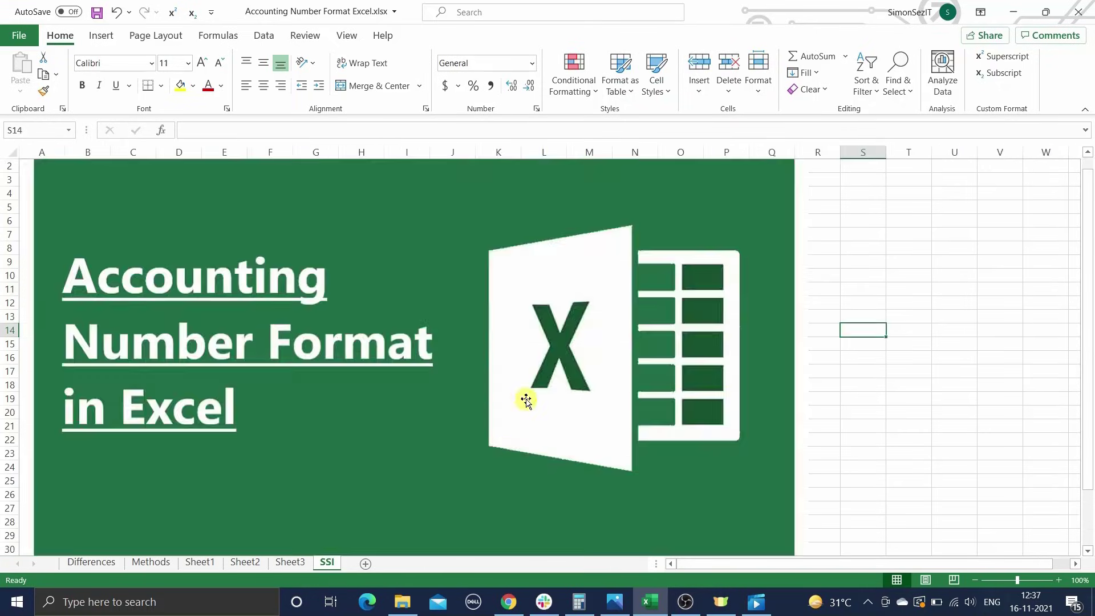
left_click(864, 231)
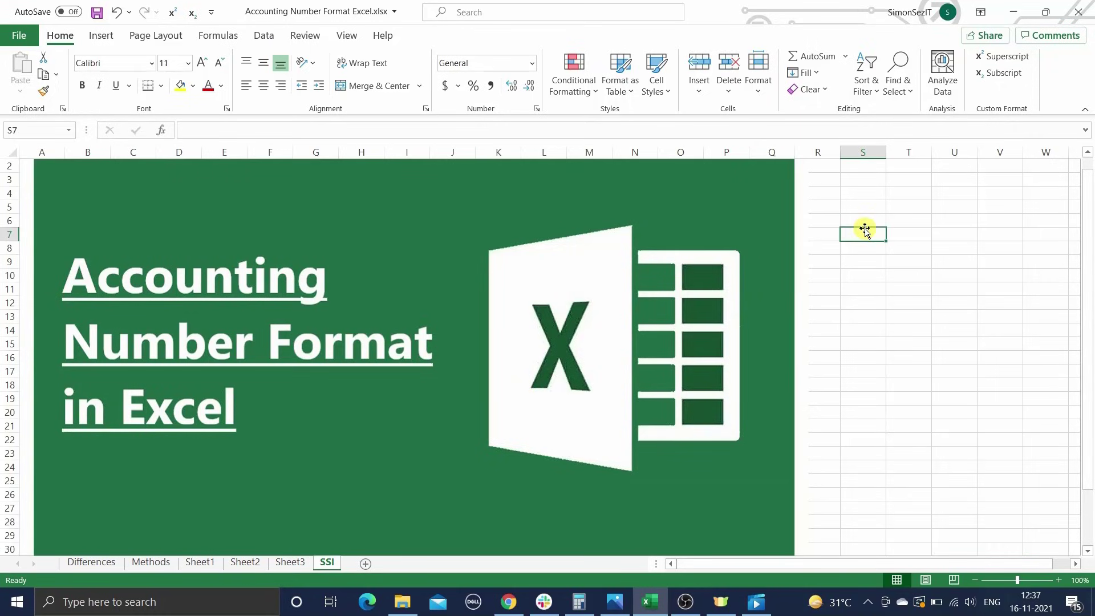